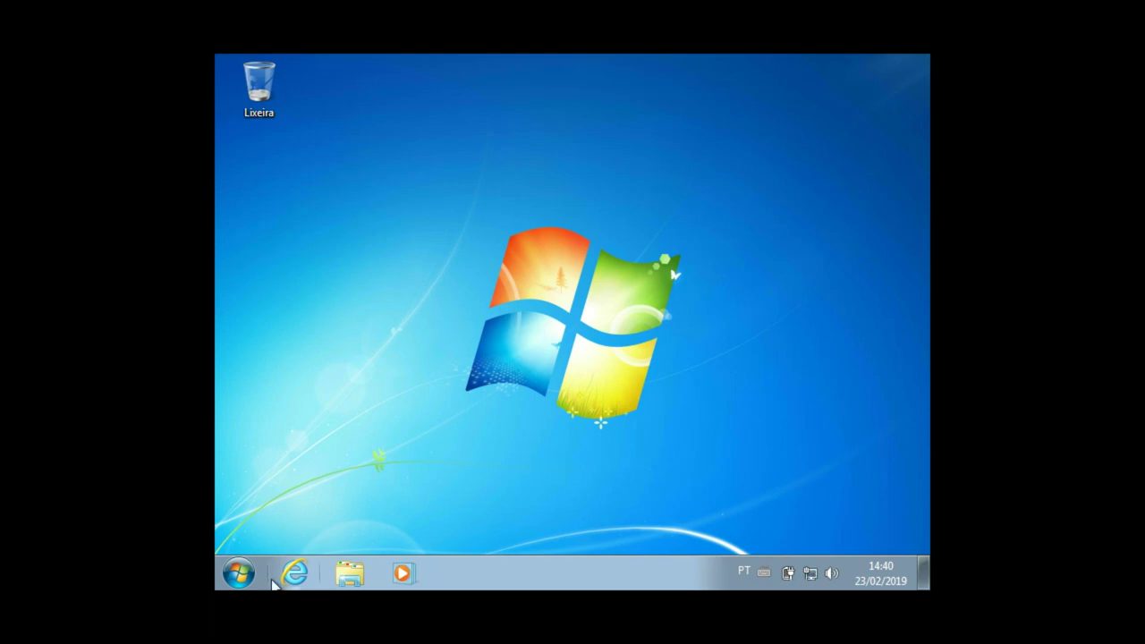
Step: Open the computer's system properties and examine the Windows edition, system type and activation details
click(240, 576)
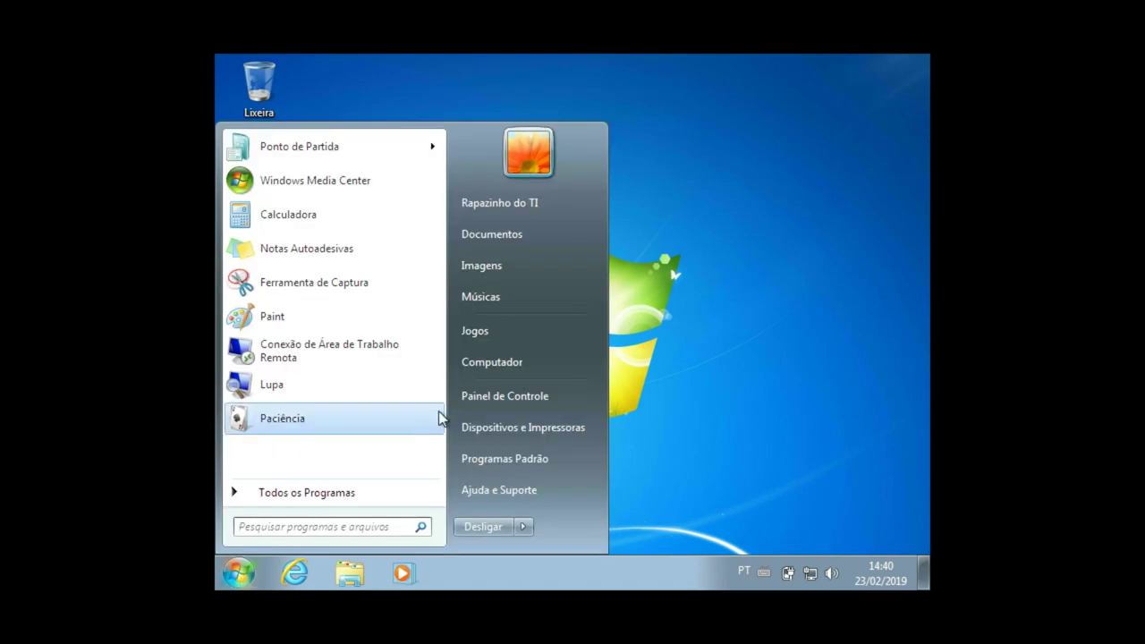
right_click(571, 355)
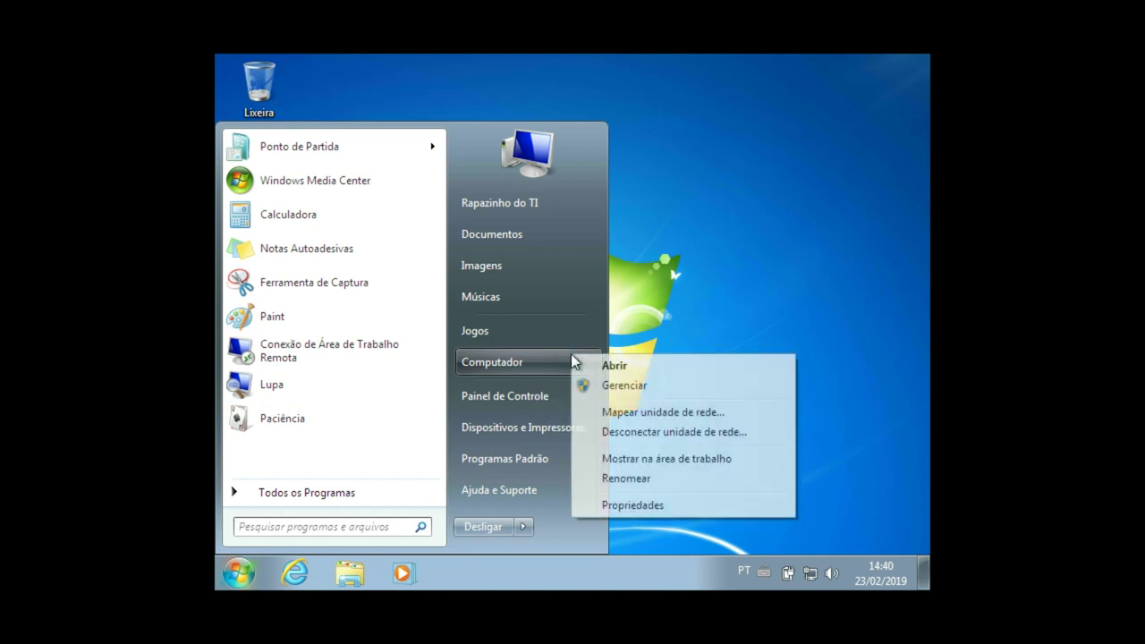
click(607, 502)
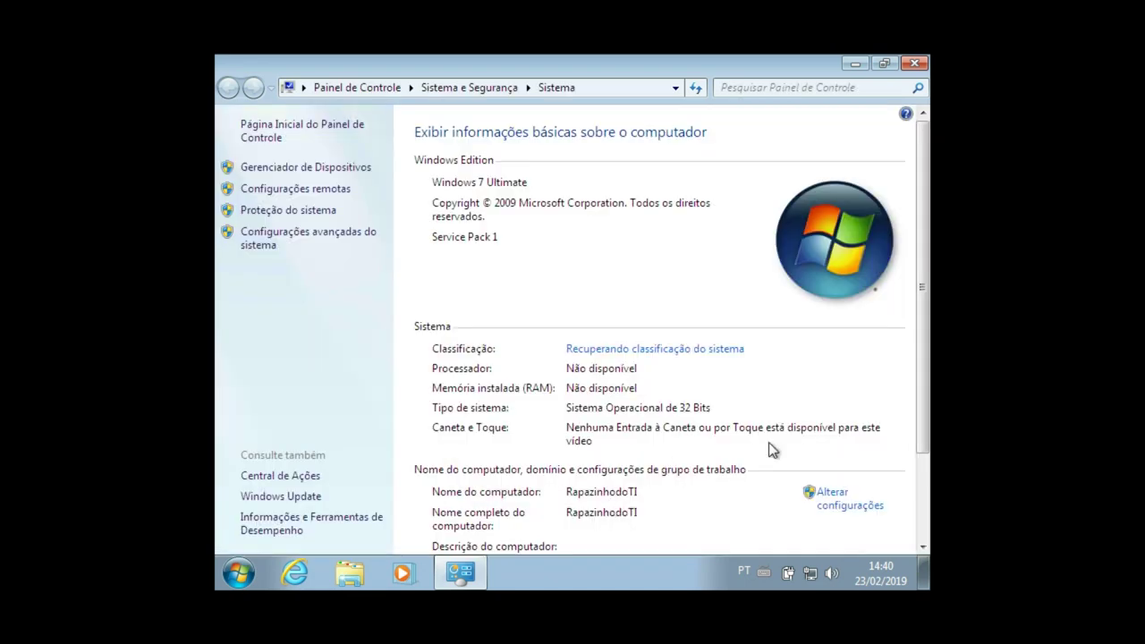
click(924, 537)
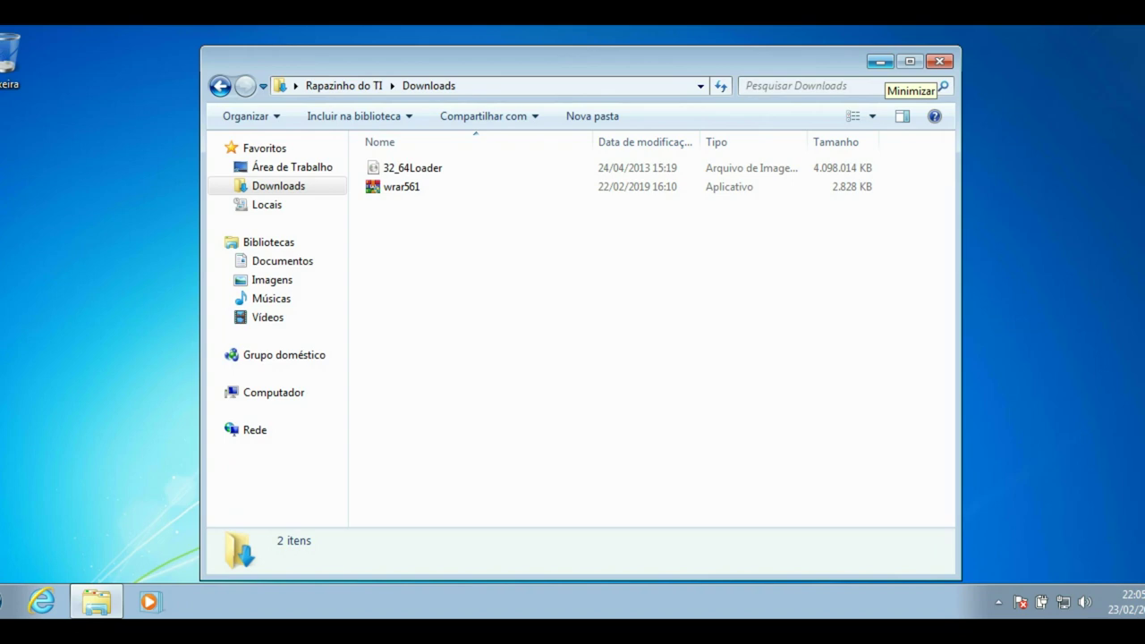
Step: Install WinRAR from wrar561 in Downloads with the ISO file association added, and close the WinRAR shortcuts folder
double_click(401, 186)
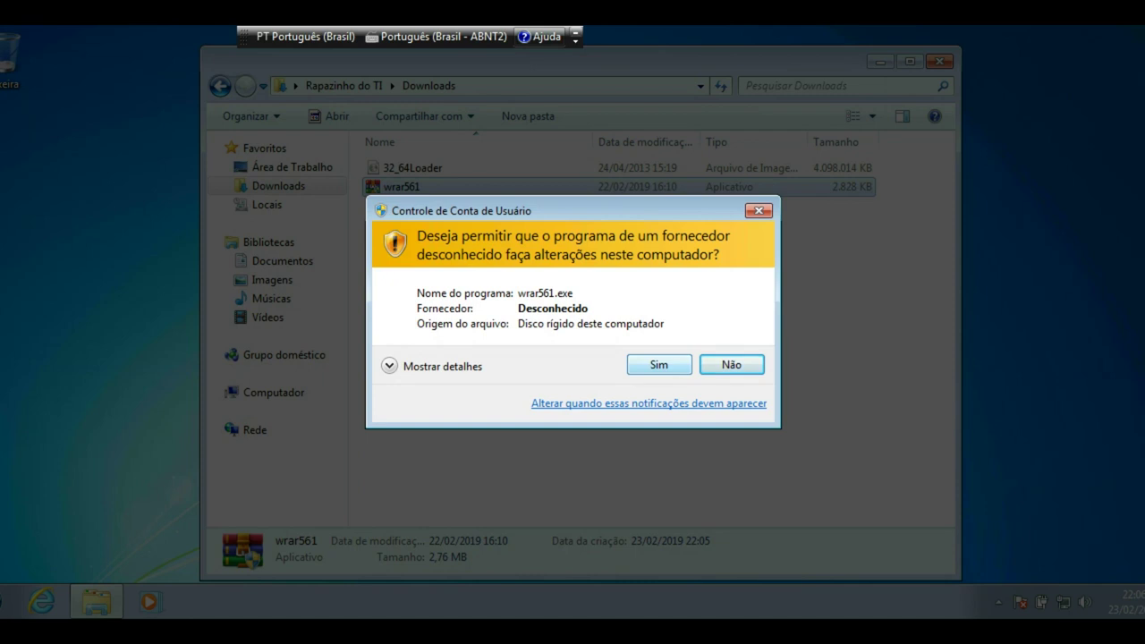
key(Return)
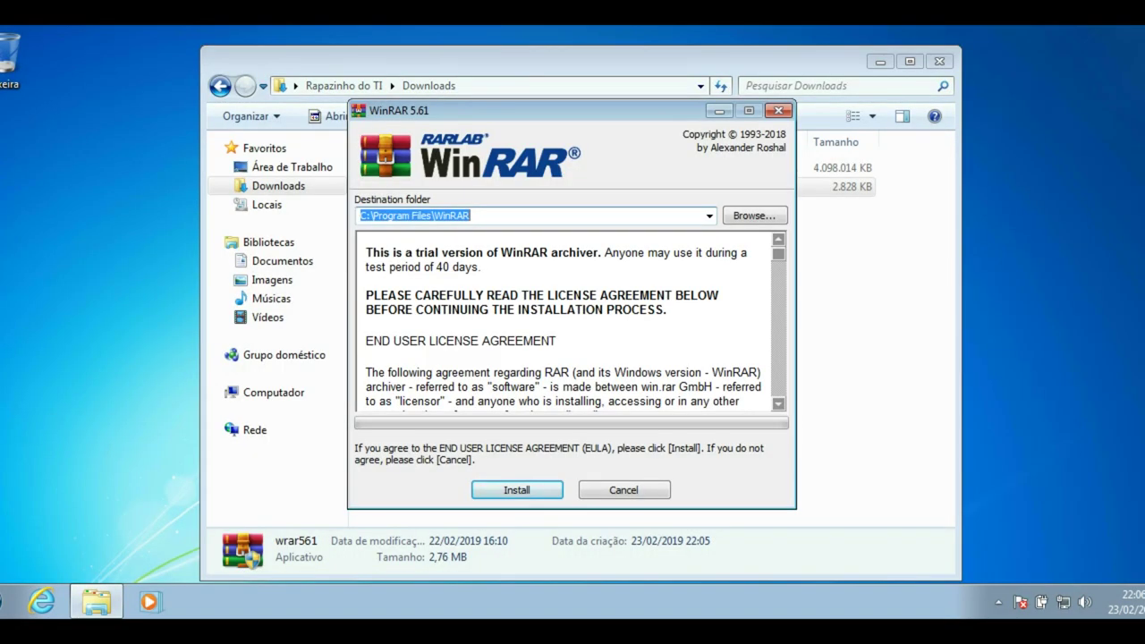
key(Return)
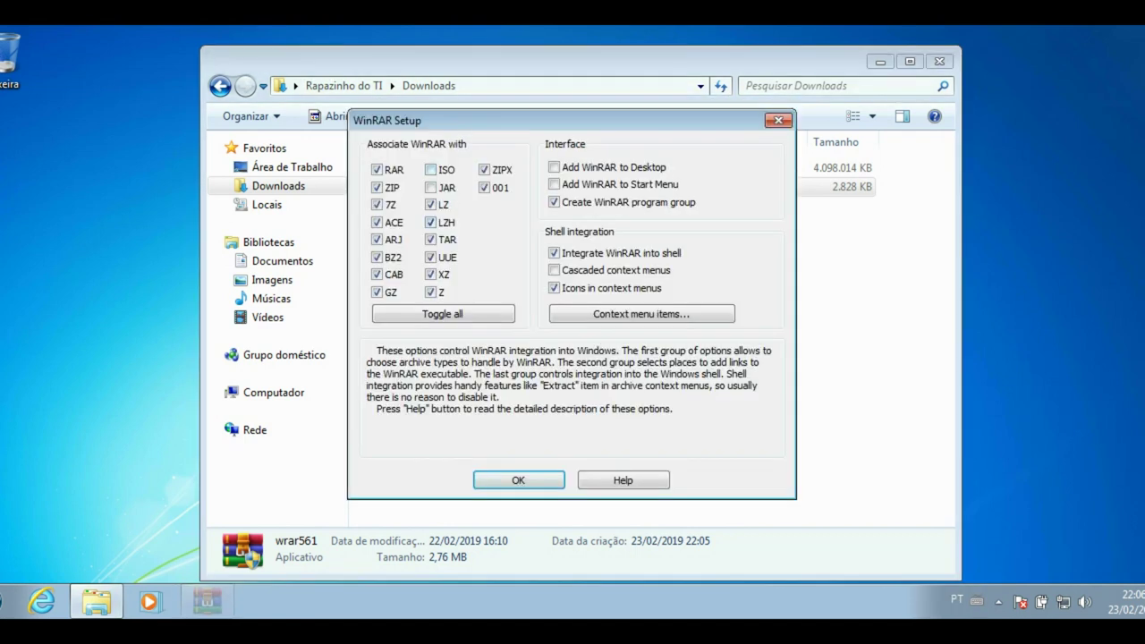
click(430, 169)
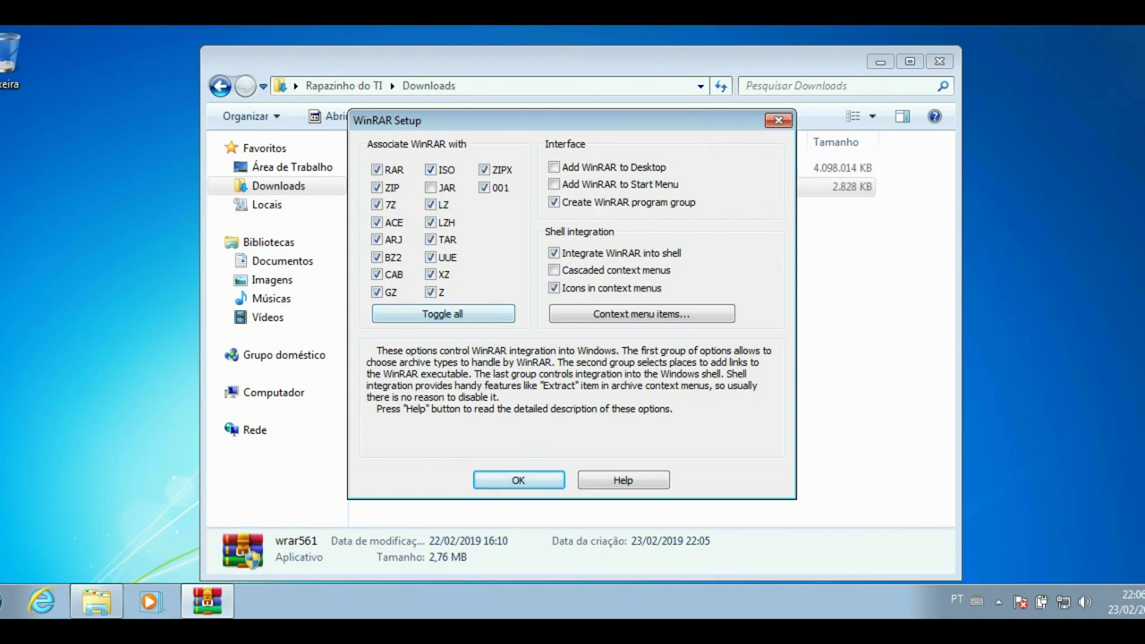
key(Return)
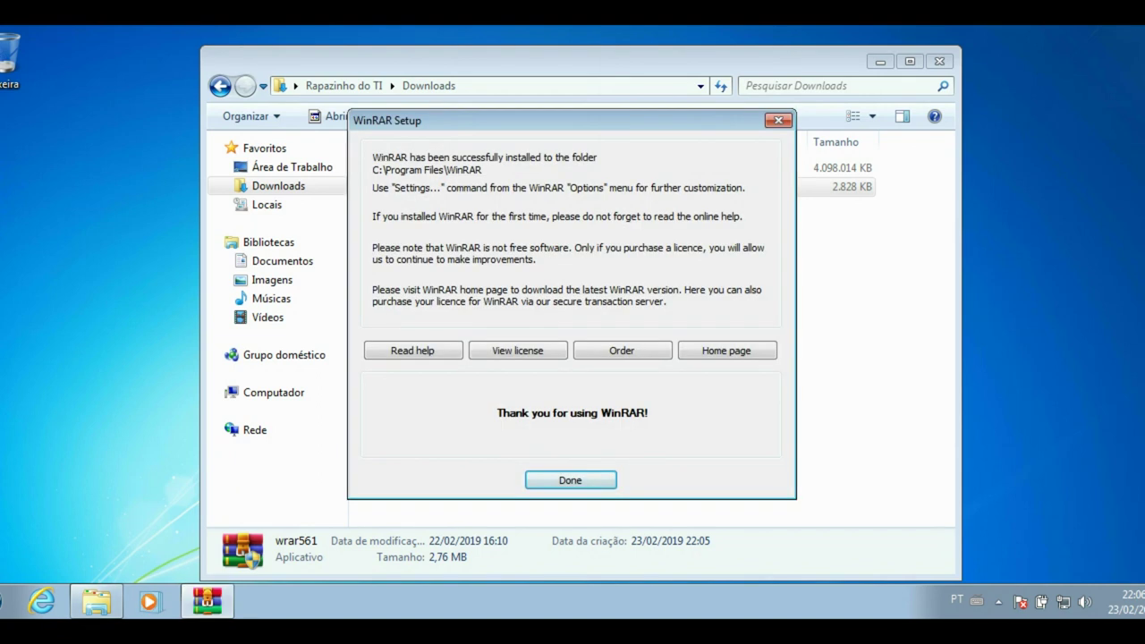
key(Return)
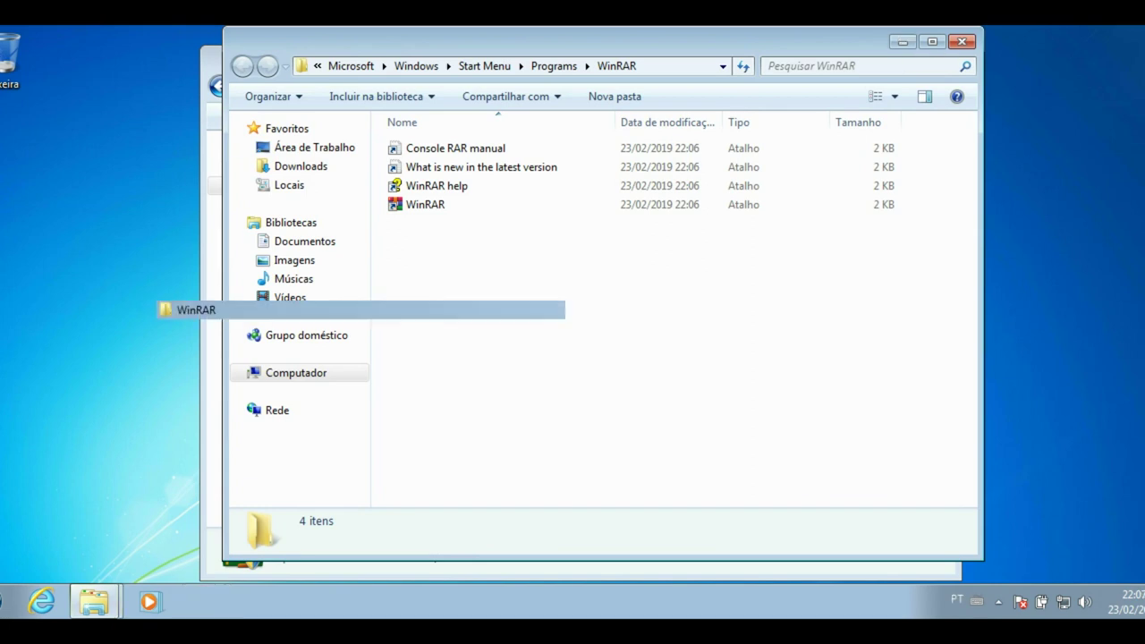
key(alt+F4)
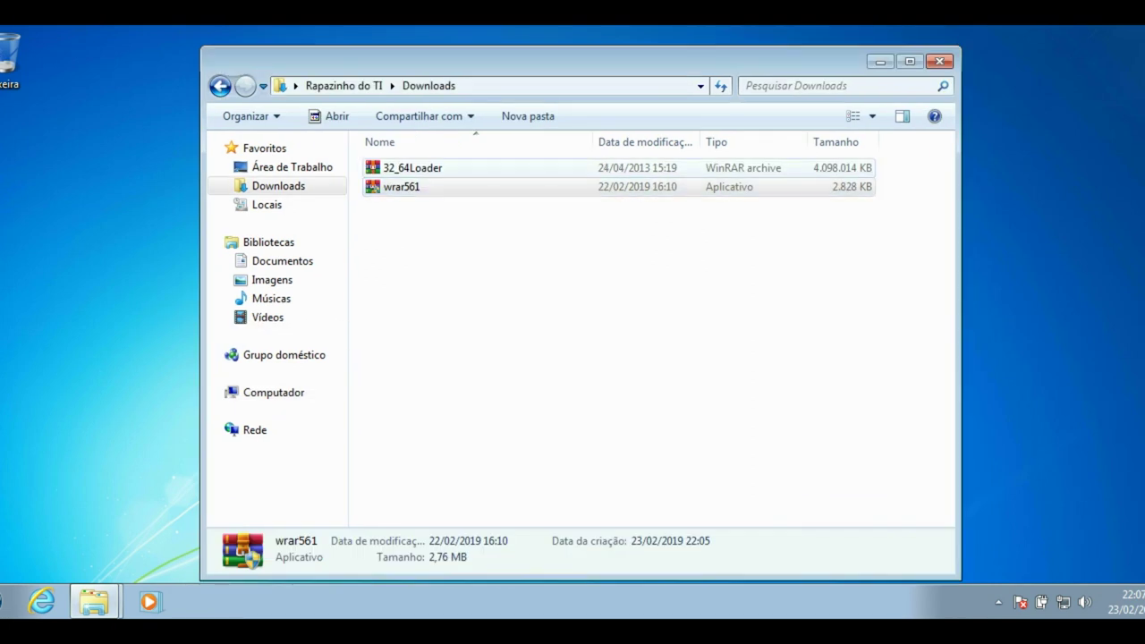
Step: Run setup.exe from the 32_64Loader image and start the Windows installation without getting the latest updates
double_click(413, 167)
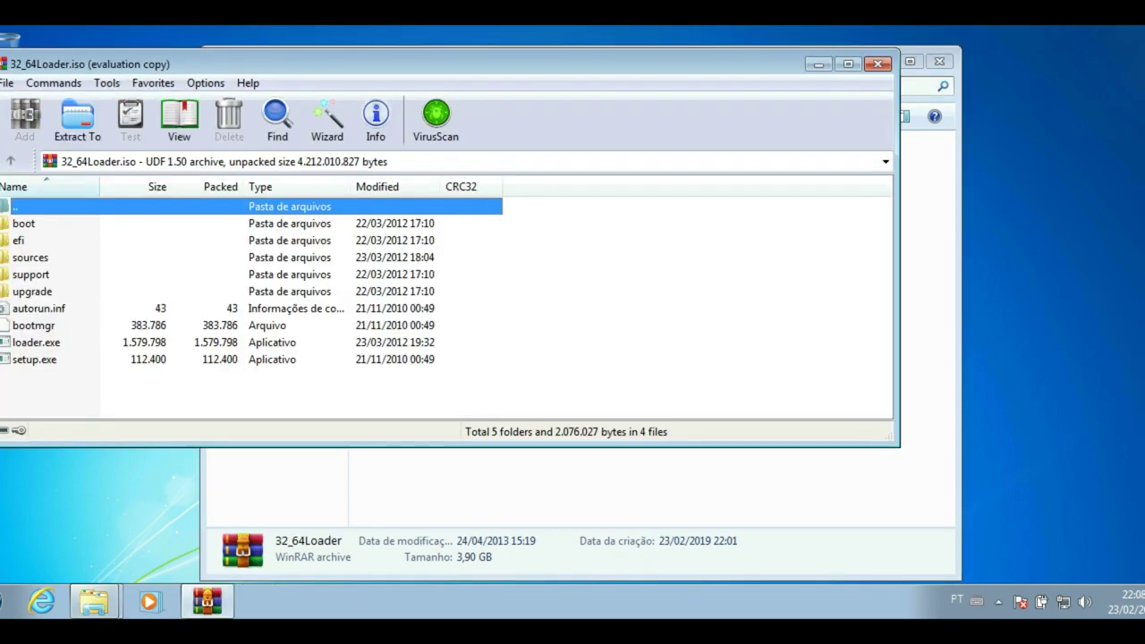
double_click(34, 358)
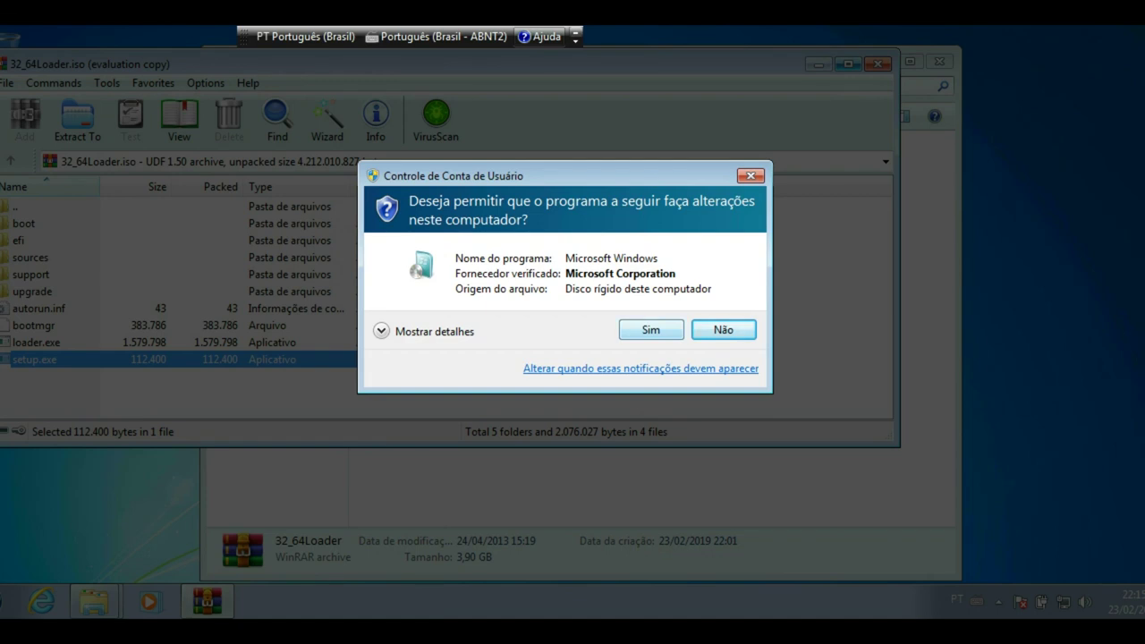
key(Return)
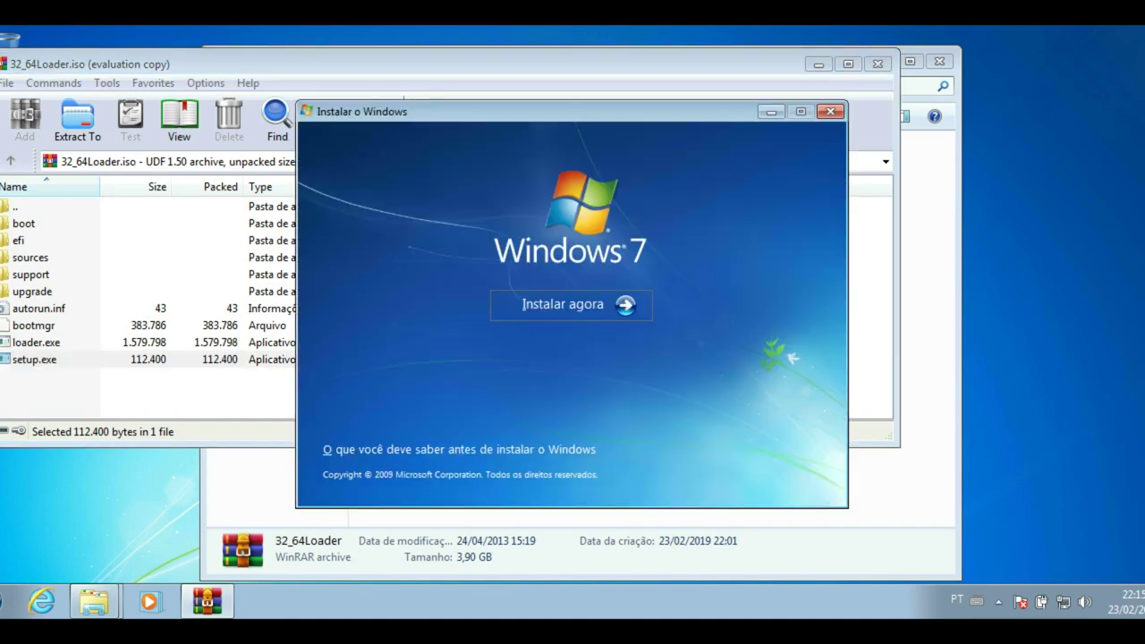
click(570, 305)
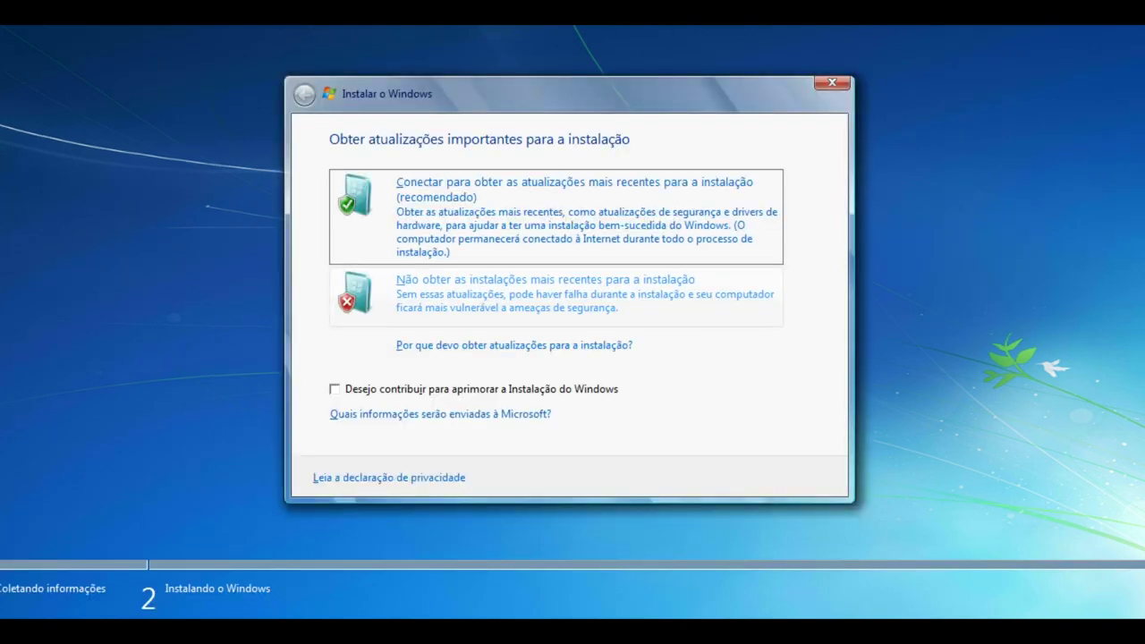
key(alt+n)
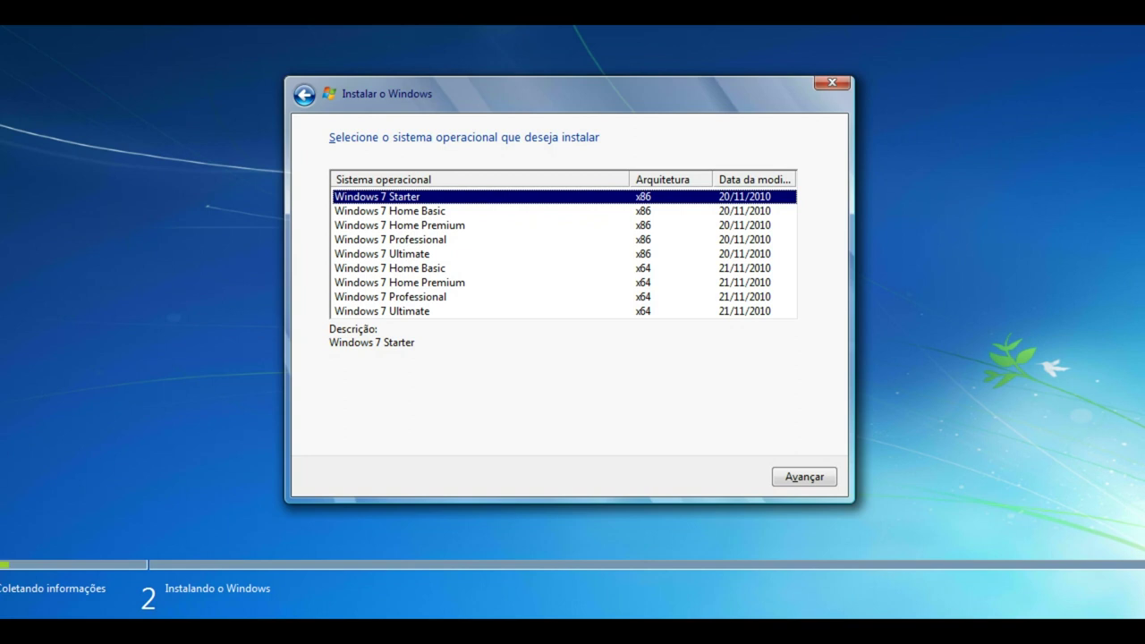
Step: Choose Windows 7 Ultimate x86 as the operating system to install
key(Down)
key(Down)
key(Down)
key(Down)
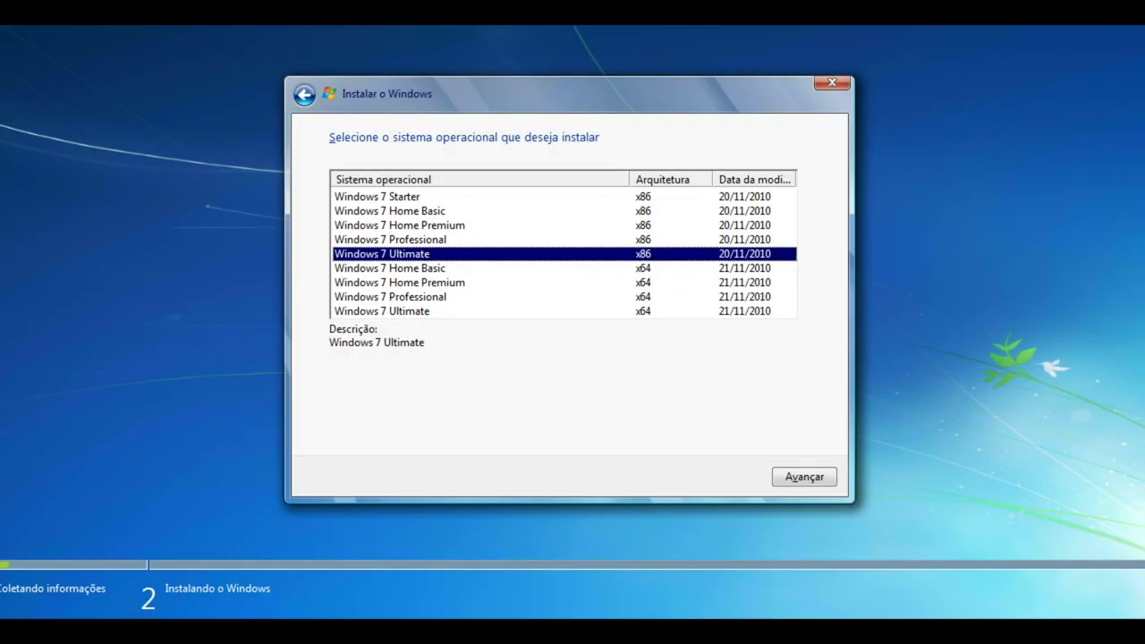
key(Return)
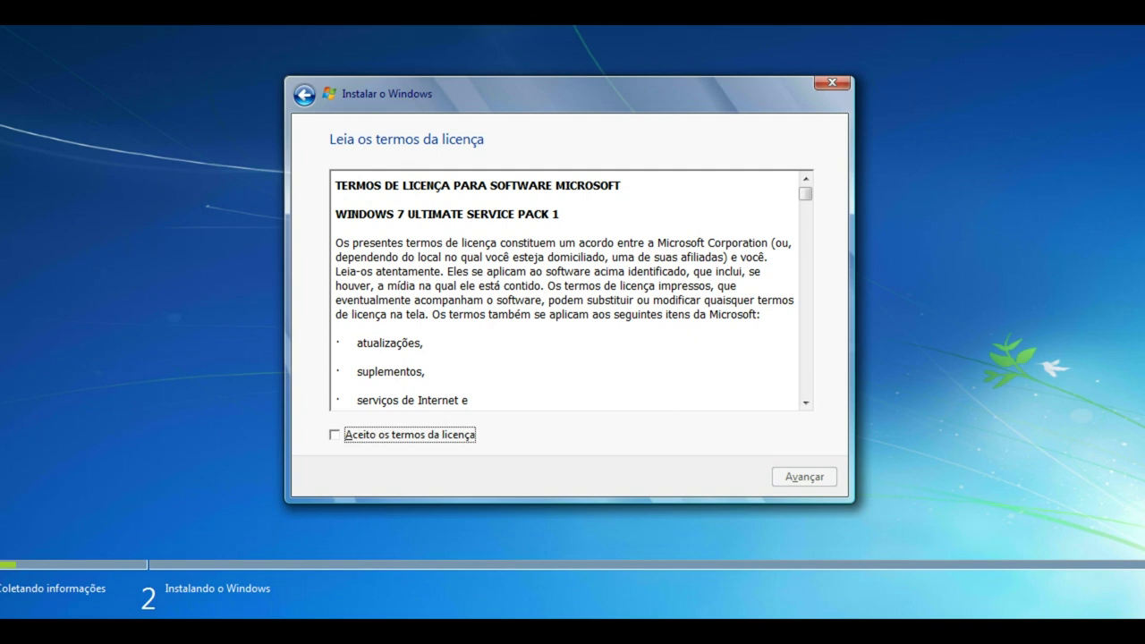
Step: Accept the Windows 7 Ultimate licence terms and continue to the installation type
key(space)
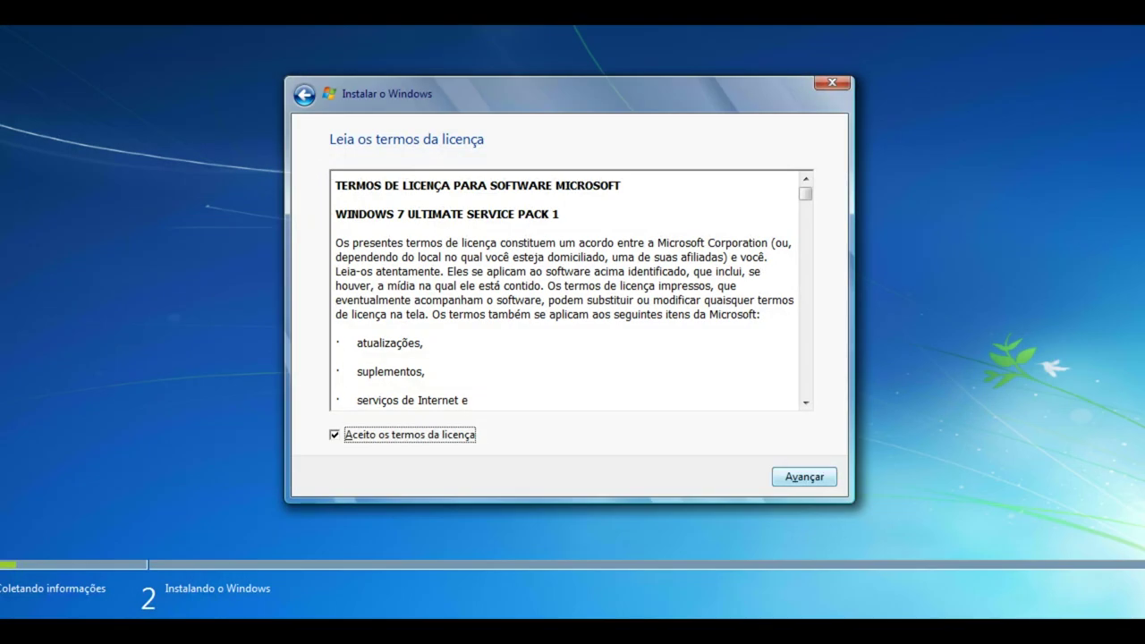
key(Tab)
key(Return)
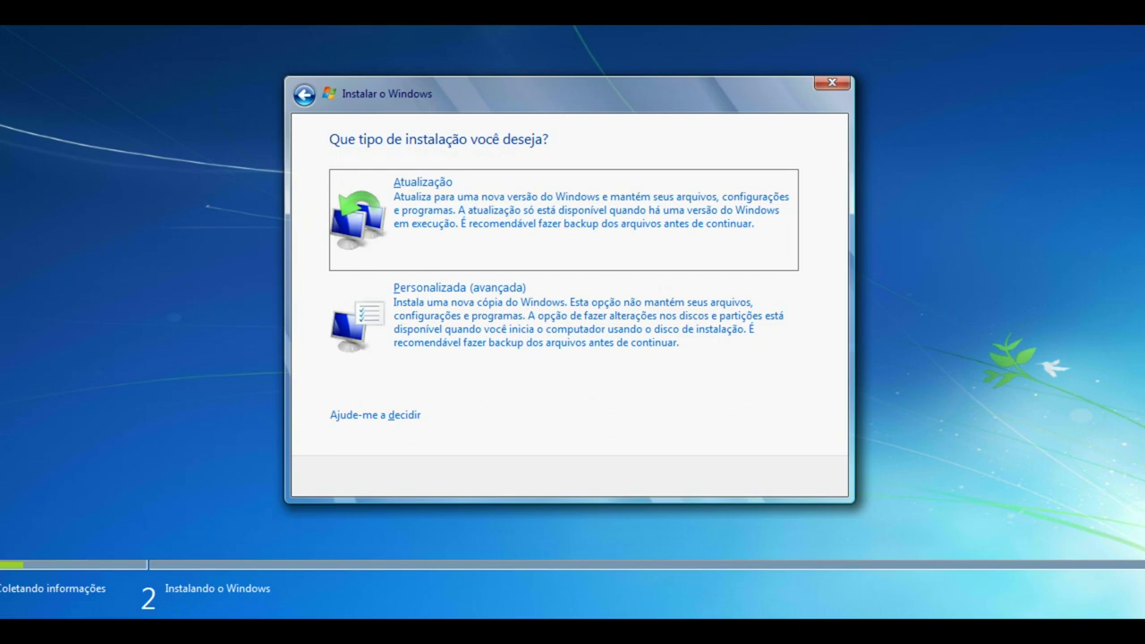
Step: Start a custom installation on Disco 0 Partição 2 (C:), agreeing to move the old Windows files to Windows.old
key(Tab)
key(Return)
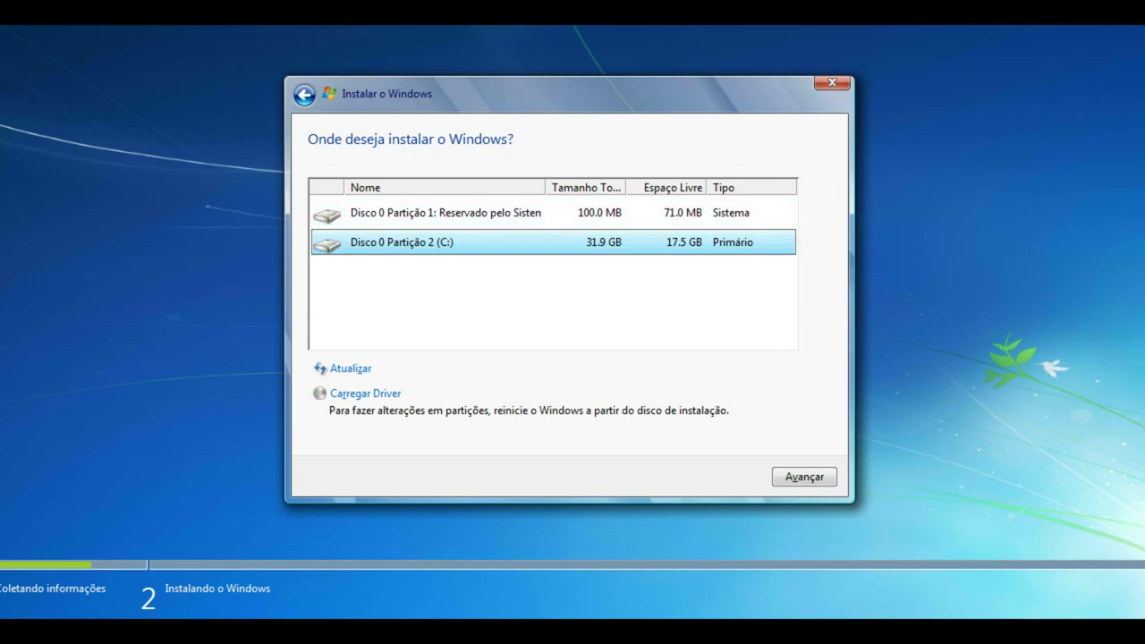
key(Return)
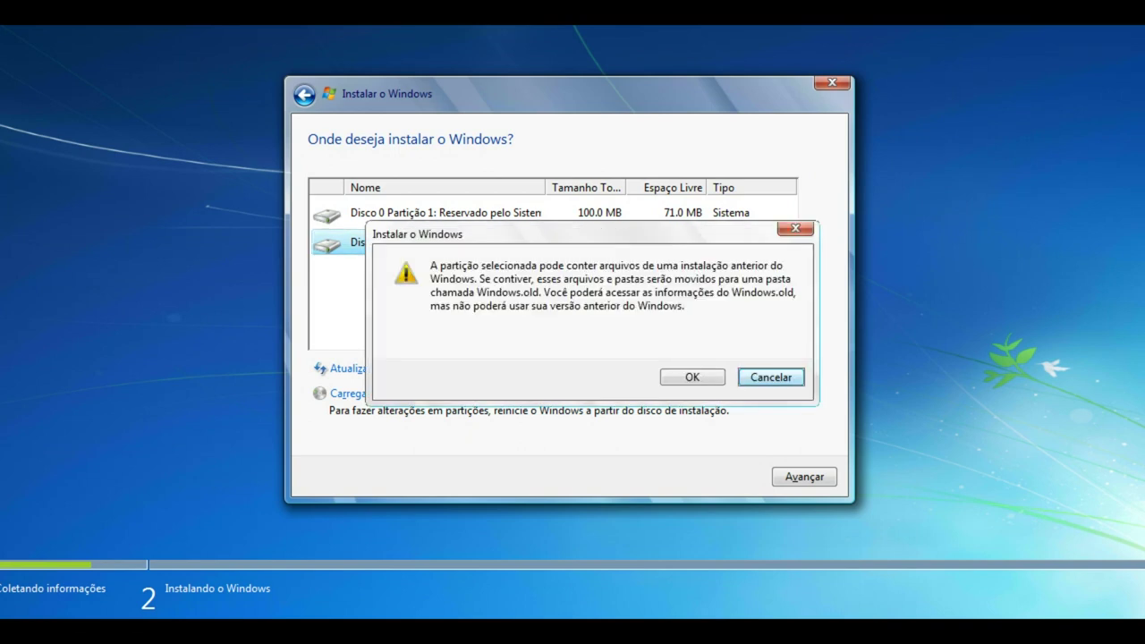
click(691, 376)
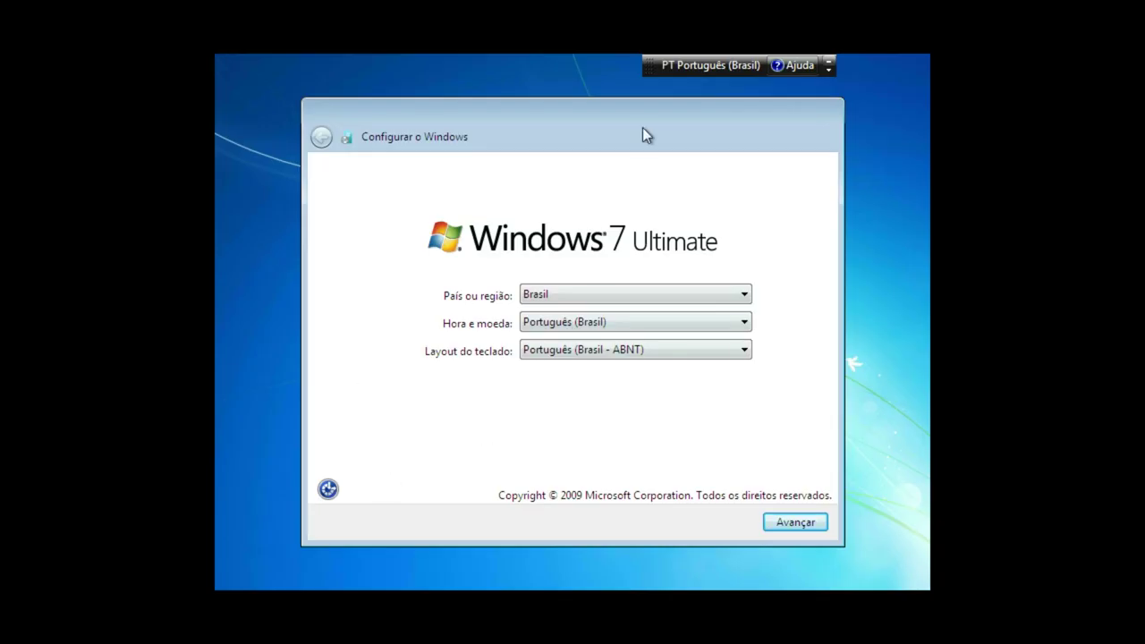
Step: Set the keyboard layout to Português (Brasil - ABNT2) and continue the Windows setup
click(710, 347)
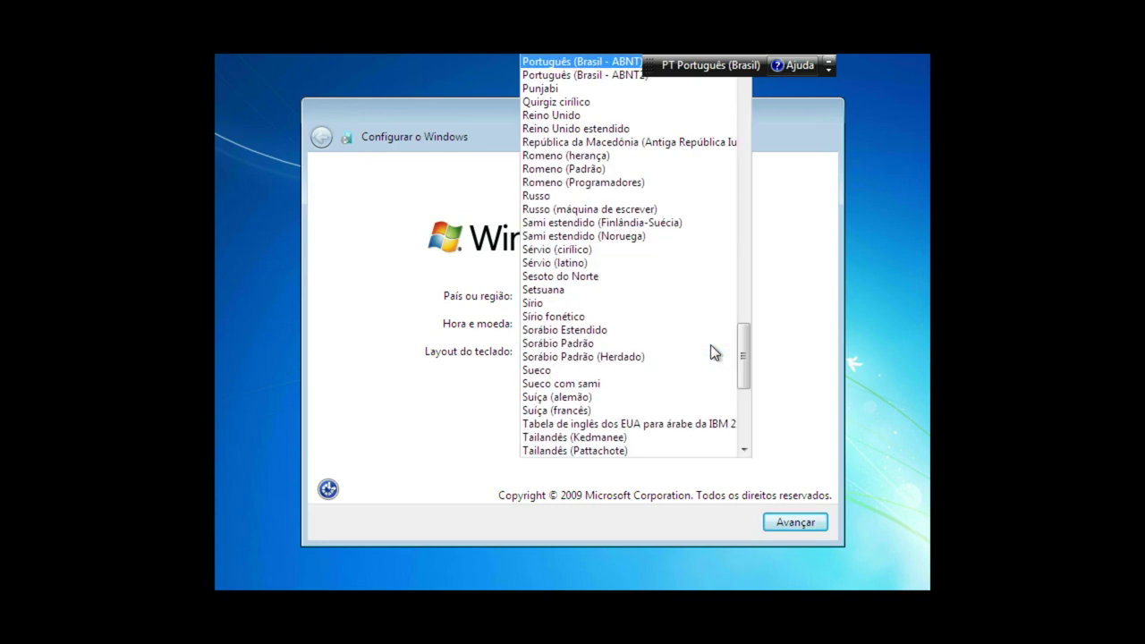
click(577, 77)
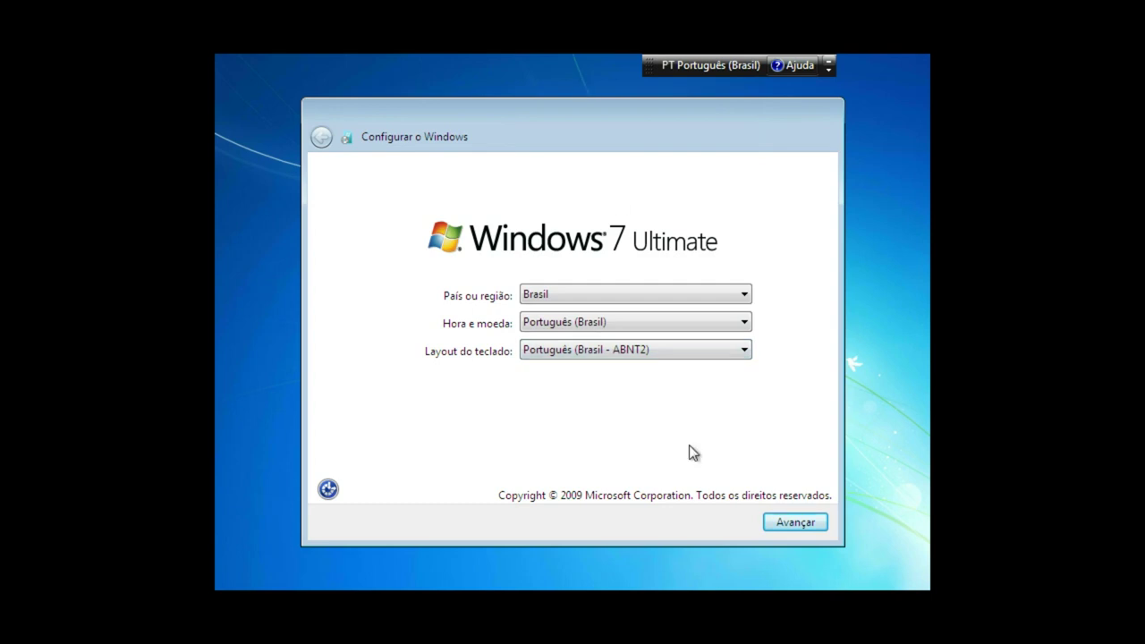
click(795, 521)
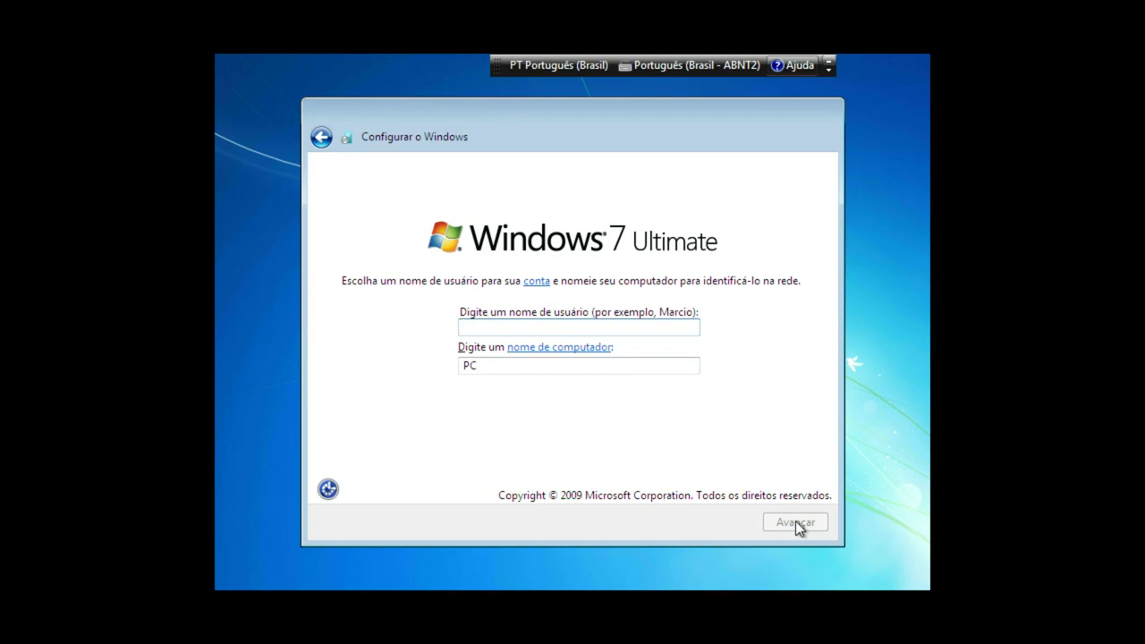
Step: Enter the account's user name, keep the computer name derived from it, and continue
text(r)
key(BackSpace)
text(Rapazs)
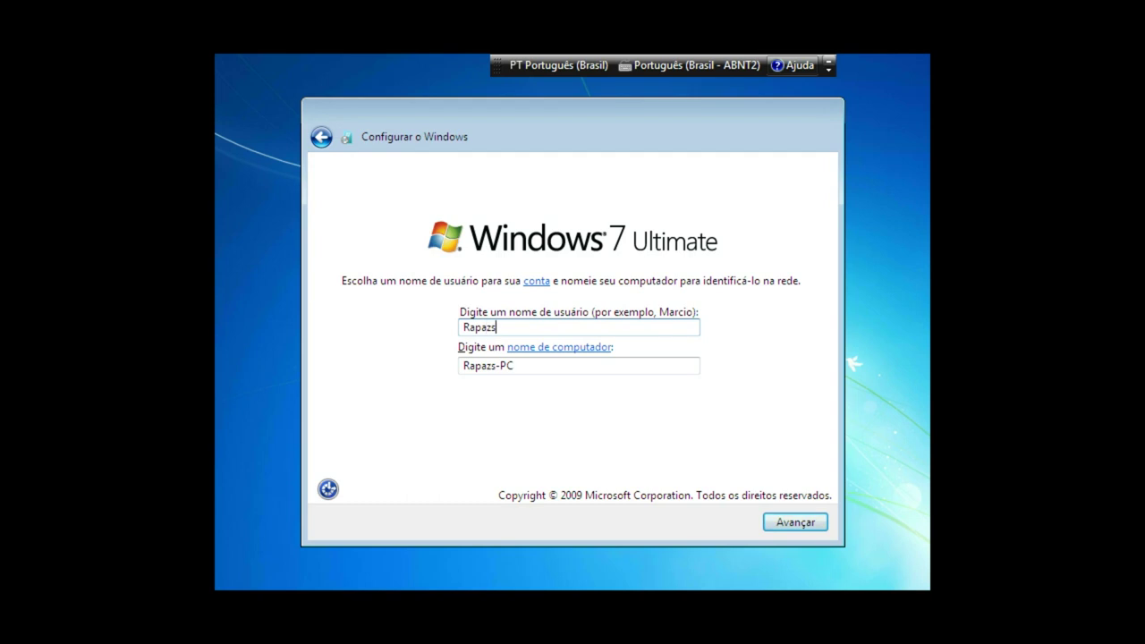
key(BackSpace)
text(inho do)
text(Ti)
click(799, 521)
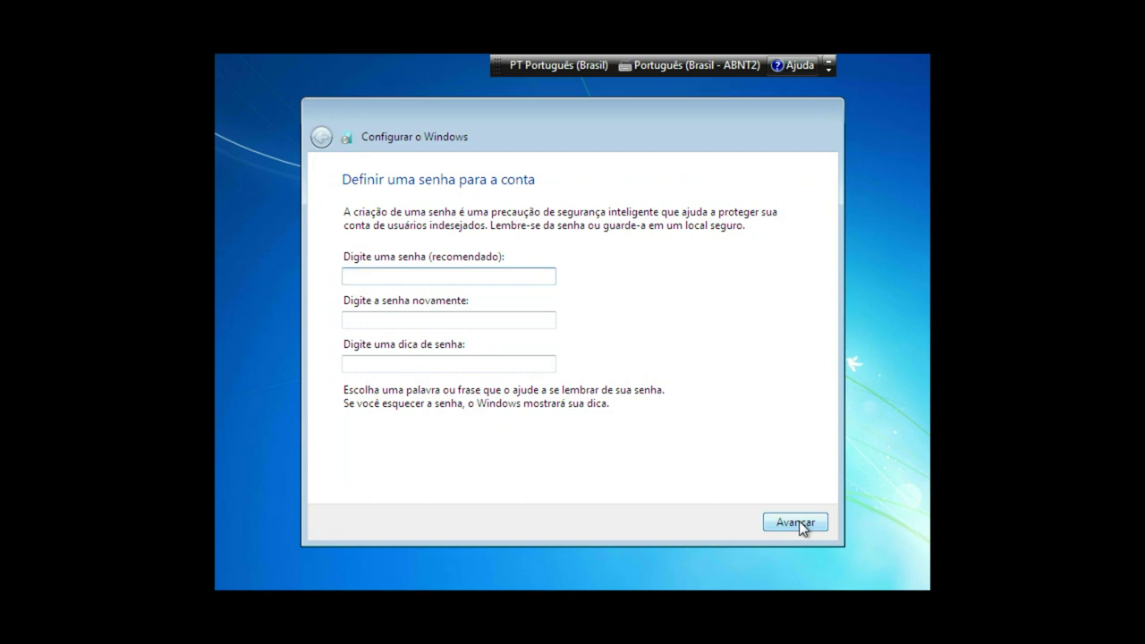
Step: Leave the account password and its hint blank and continue
text(1)
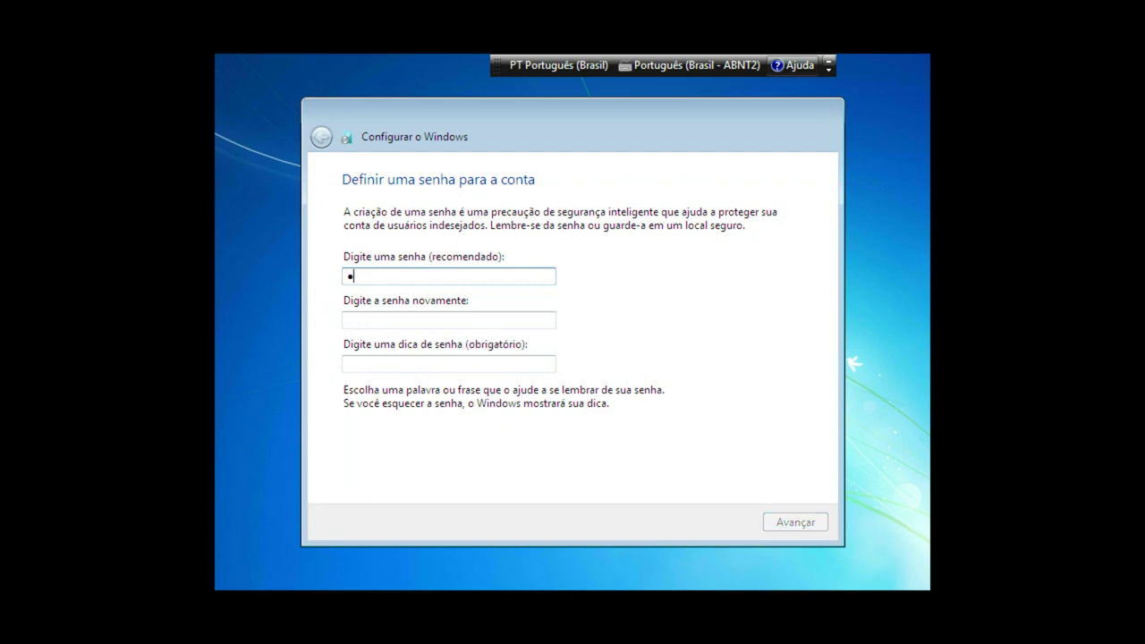
key(BackSpace)
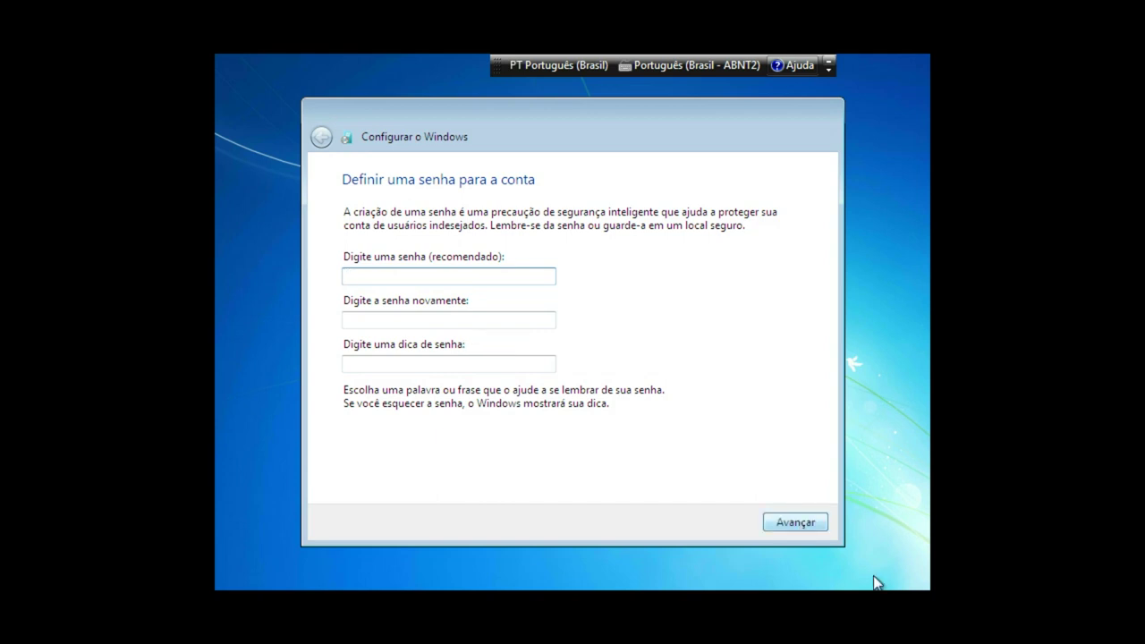
click(809, 524)
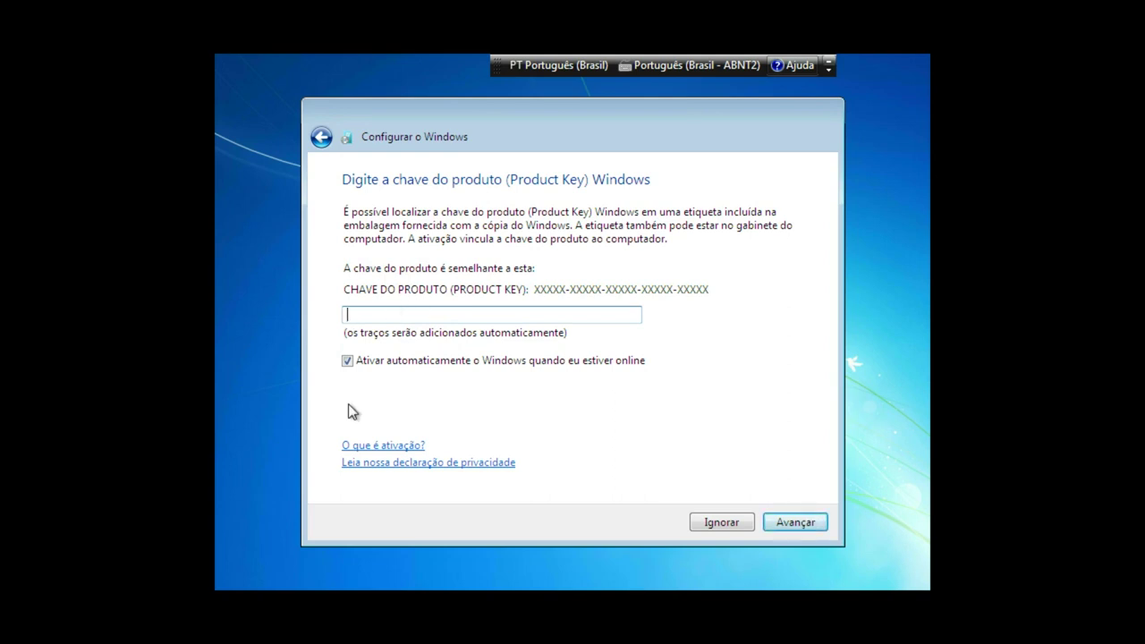
Step: Turn off automatic online activation and continue without a product key
click(350, 363)
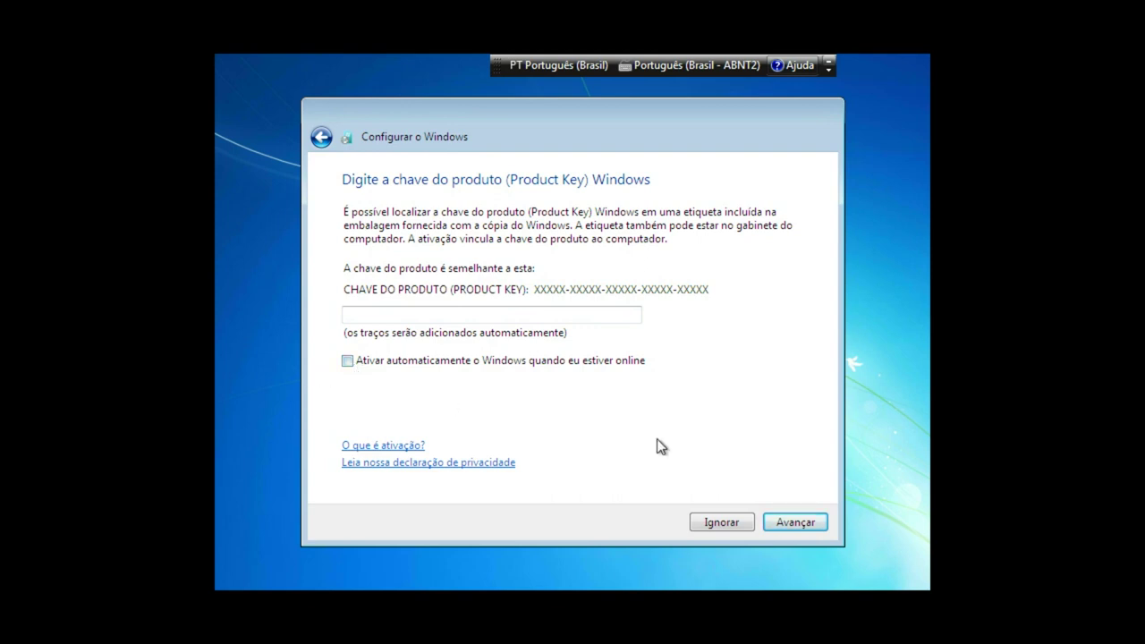
click(783, 524)
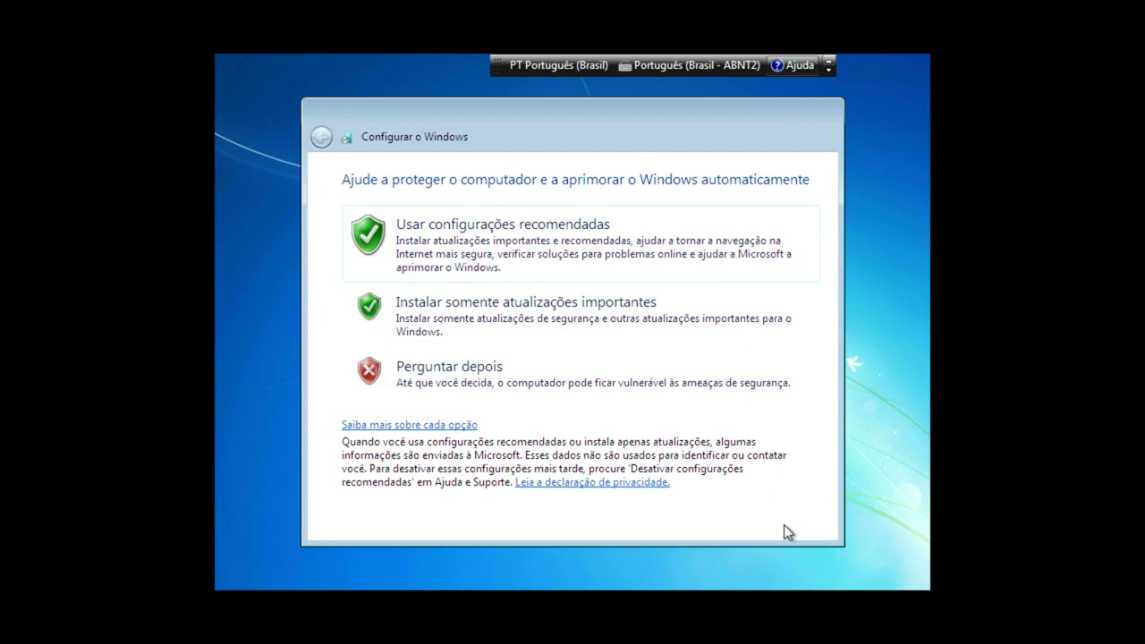
Step: Choose Perguntar depois for the update settings and accept the date and time with the (UTC-03:00) Brasília time zone
click(657, 380)
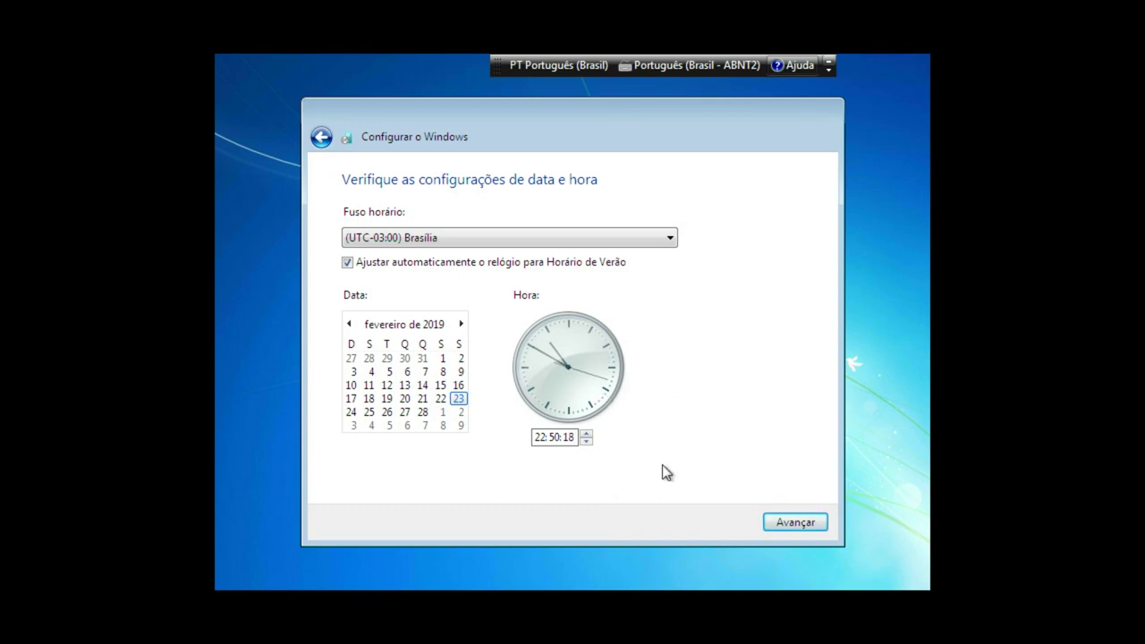
click(784, 525)
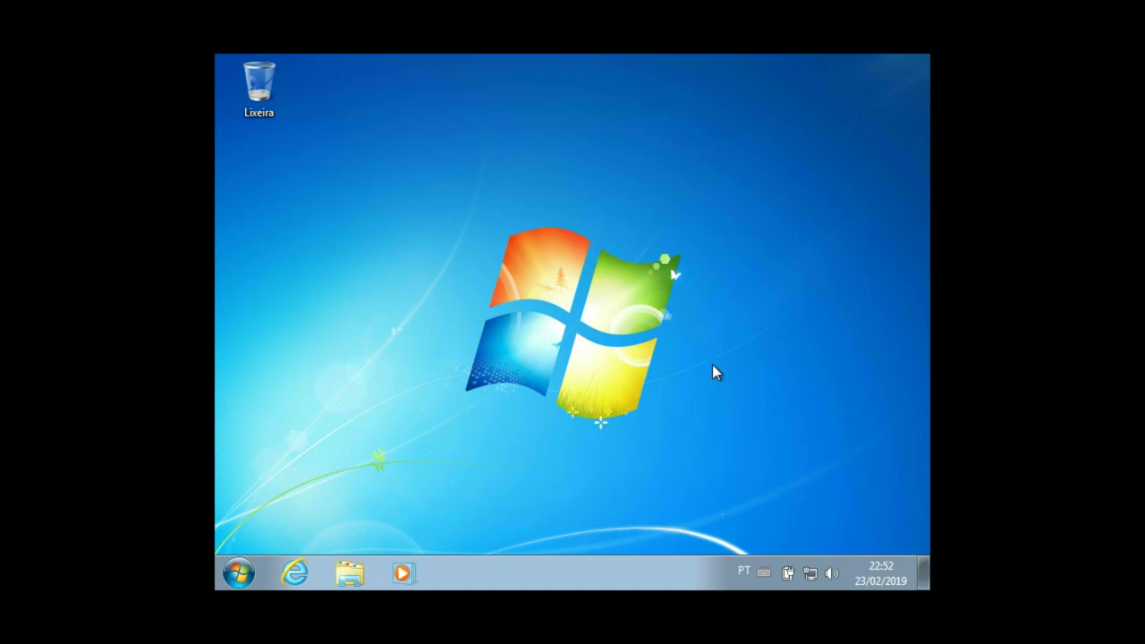
Step: Open the Start menu on the newly installed Windows
key(super)
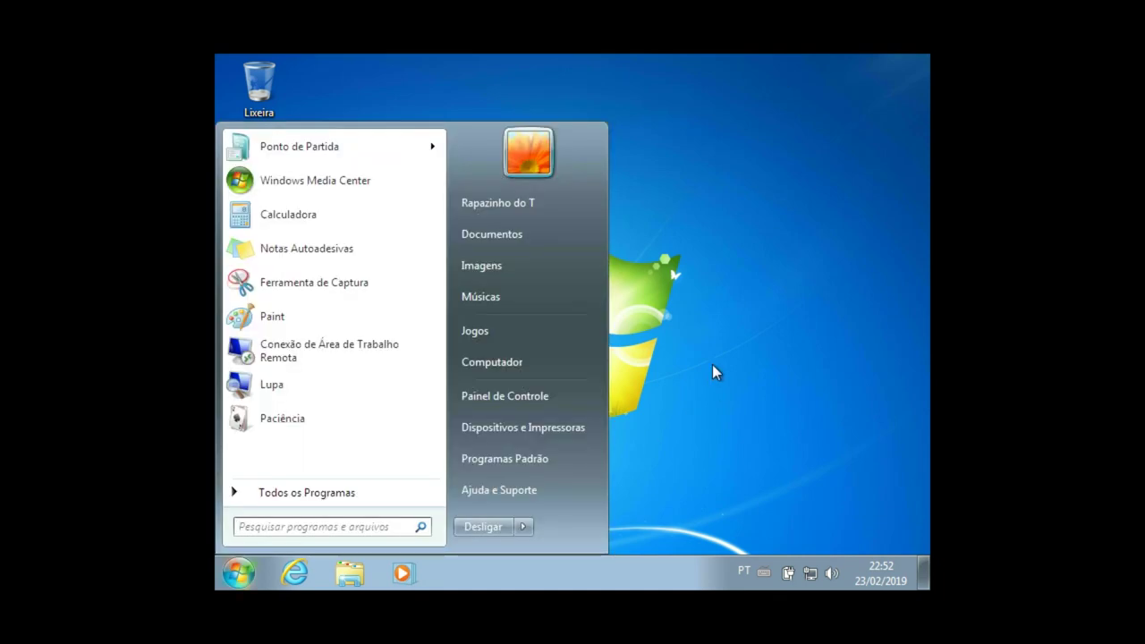